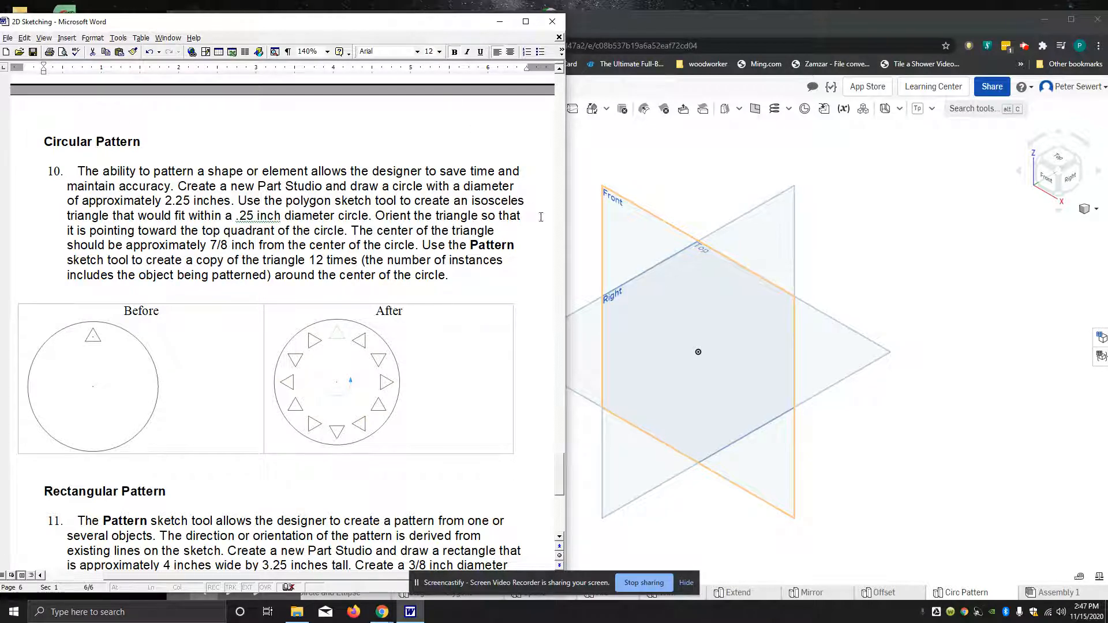
- Switch to Onshape, start a new sketch on the Front plane and view that plane face-on
{"action": "left_click", "coordinate": [573, 234]}
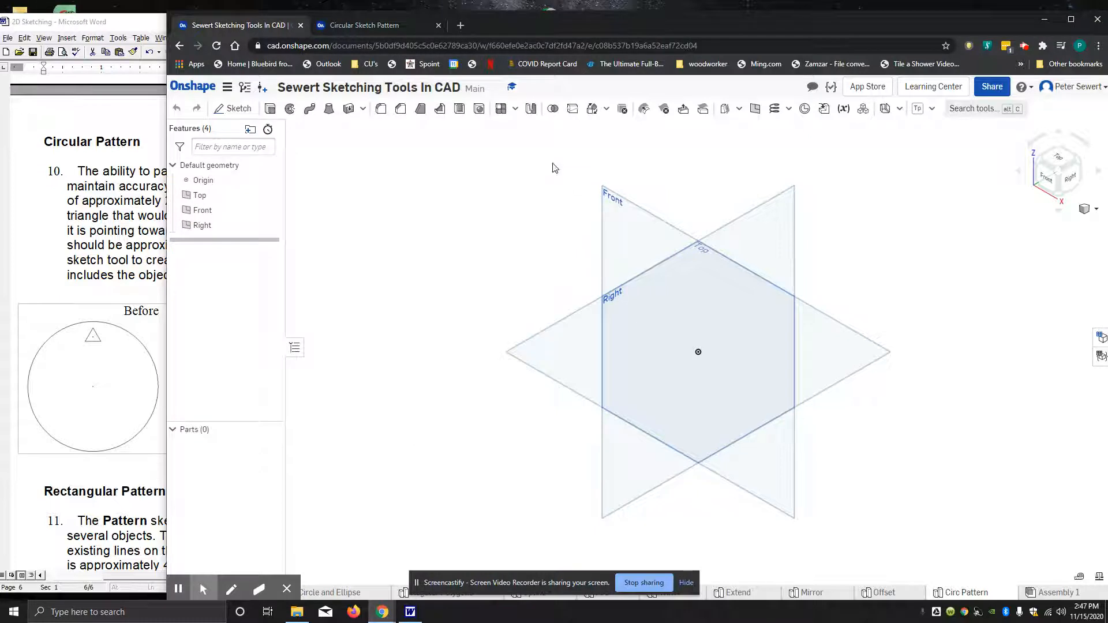
{"action": "left_click", "coordinate": [252, 106]}
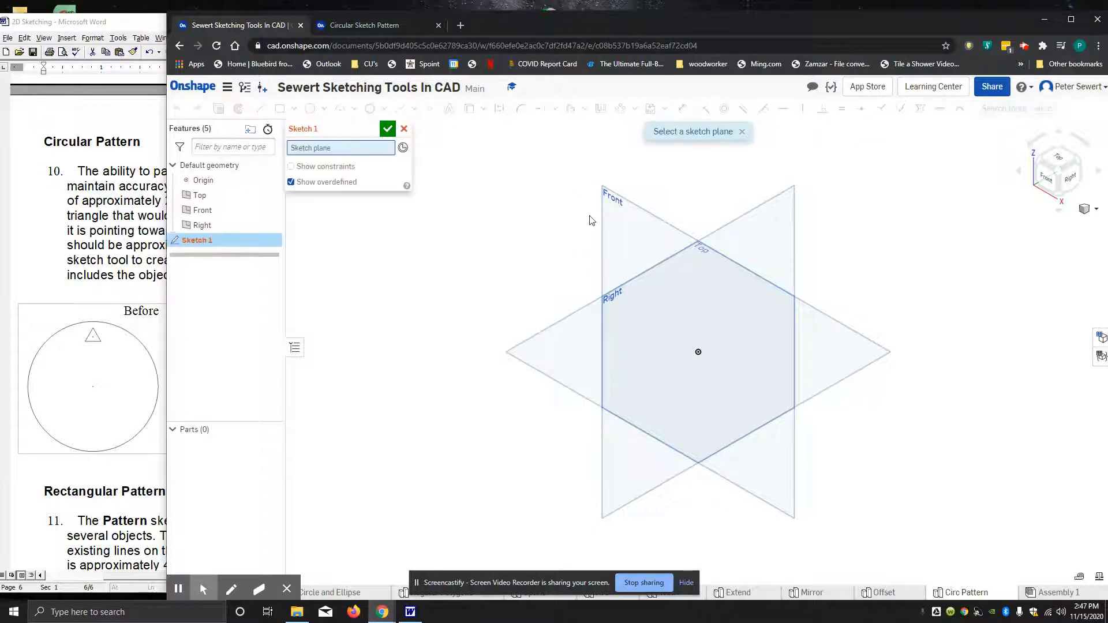
{"action": "left_click", "coordinate": [612, 200]}
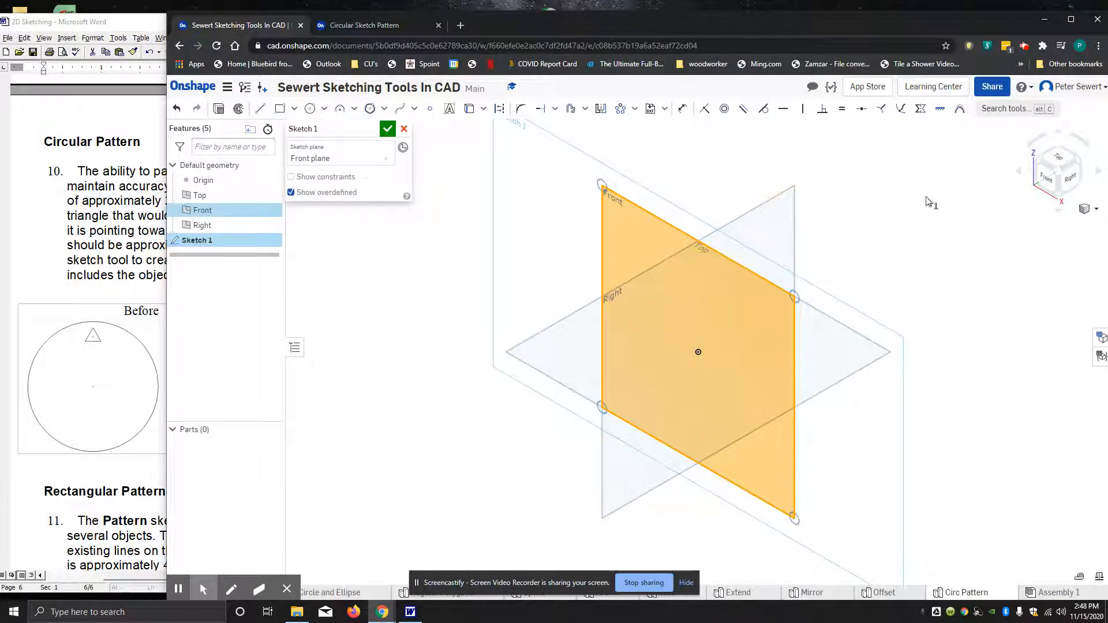
{"action": "left_click", "coordinate": [1046, 180]}
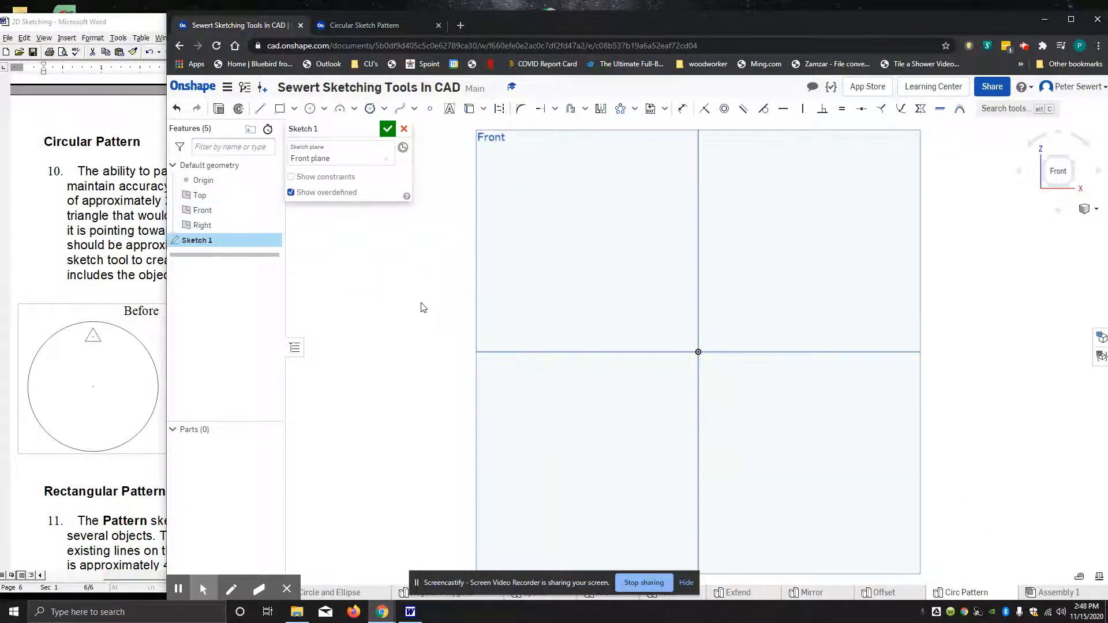
- Draw a center point circle at the origin with a diameter of 2.25 in
{"action": "left_click", "coordinate": [310, 109]}
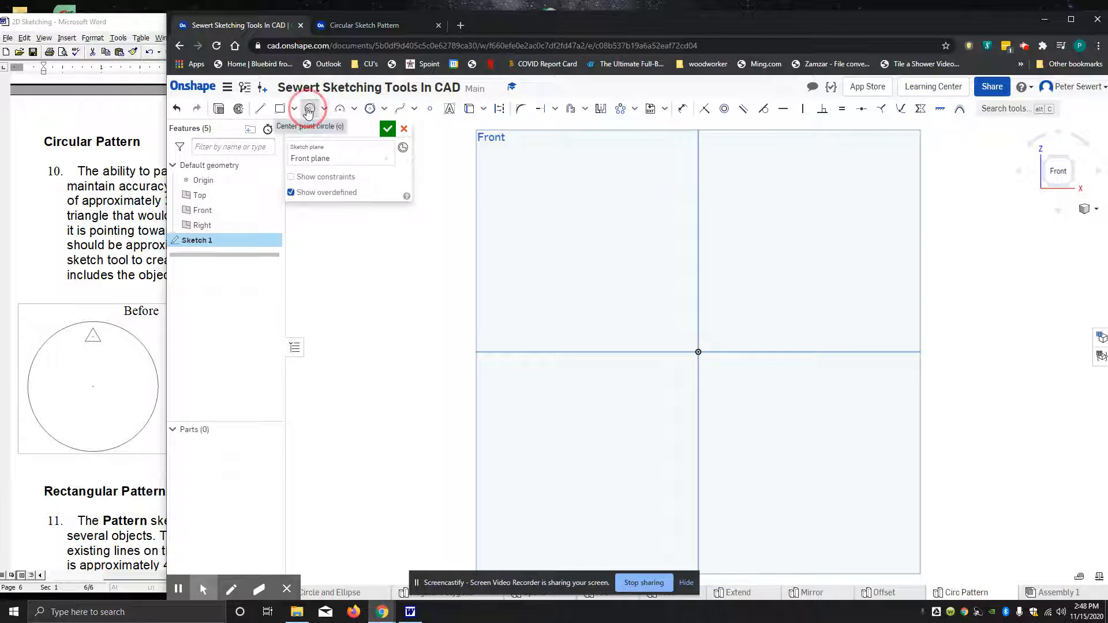
{"action": "left_click", "coordinate": [699, 352]}
{"action": "left_click", "coordinate": [824, 241]}
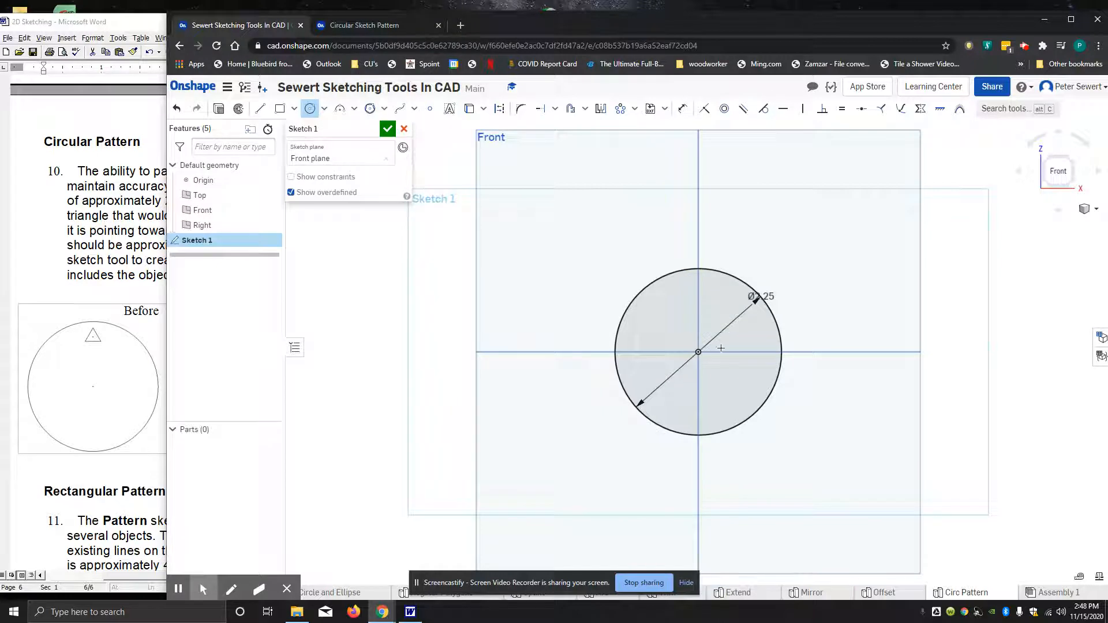
- Draw a three-sided circumscribed polygon pointing up, centred about 0.44 in directly above the origin, with a construction circle about 0.35 in across
{"action": "scroll", "coordinate": [725, 359], "scroll_direction": "down", "scroll_amount": 2}
{"action": "scroll", "coordinate": [725, 360], "scroll_direction": "down", "scroll_amount": 2}
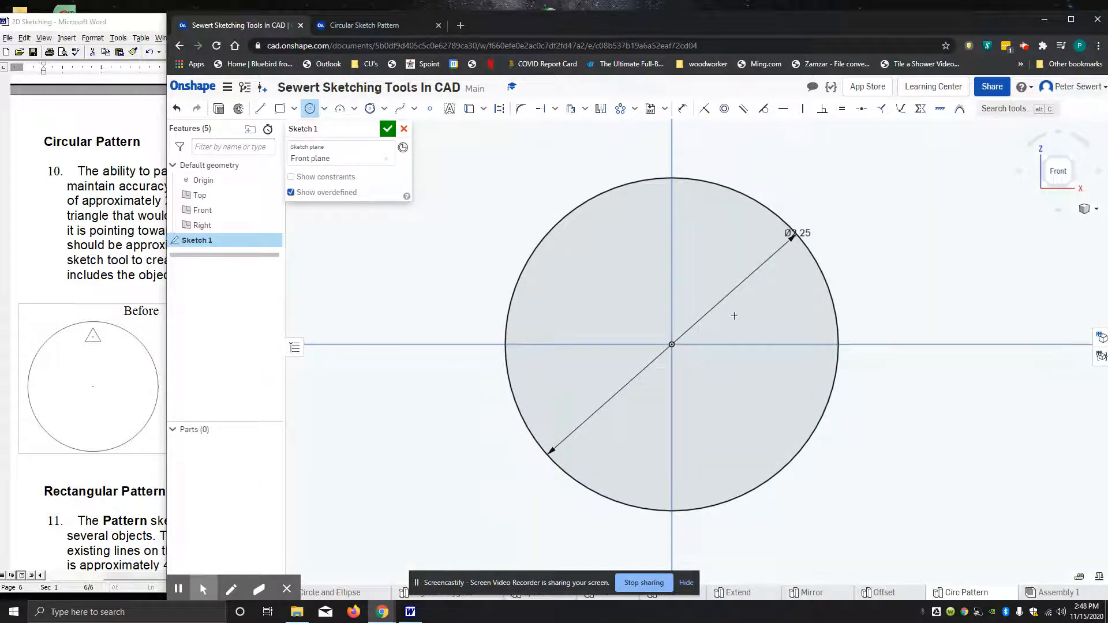
{"action": "middle_click_drag", "start_coordinate": [733, 301], "coordinate": [731, 292]}
{"action": "scroll", "coordinate": [729, 293], "scroll_direction": "down", "scroll_amount": 1}
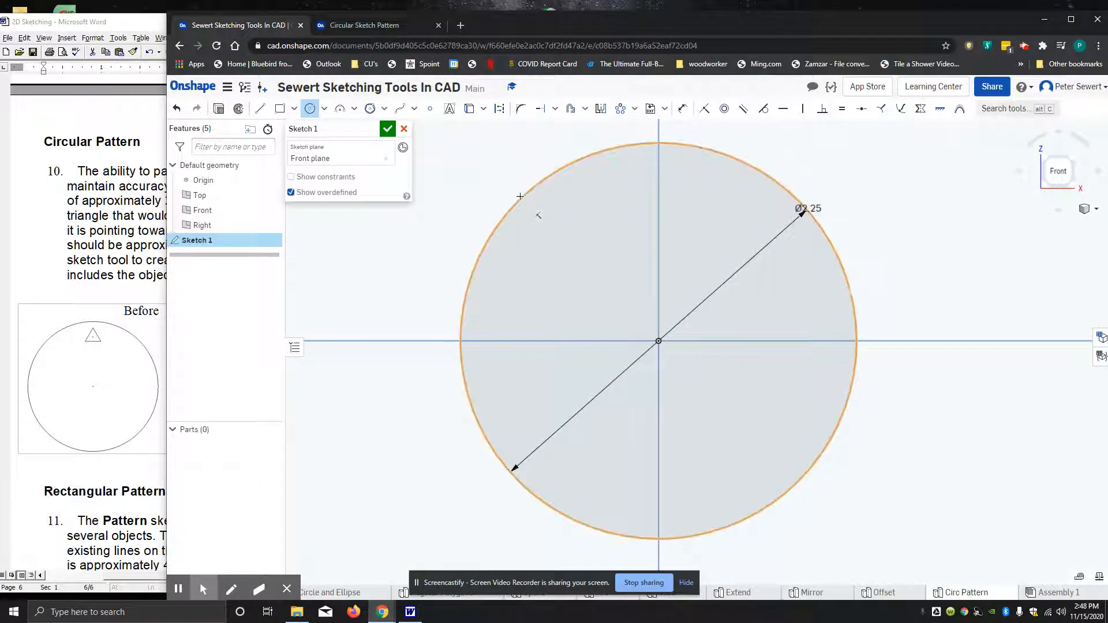
{"action": "left_click_drag", "start_coordinate": [542, 577], "coordinate": [488, 545]}
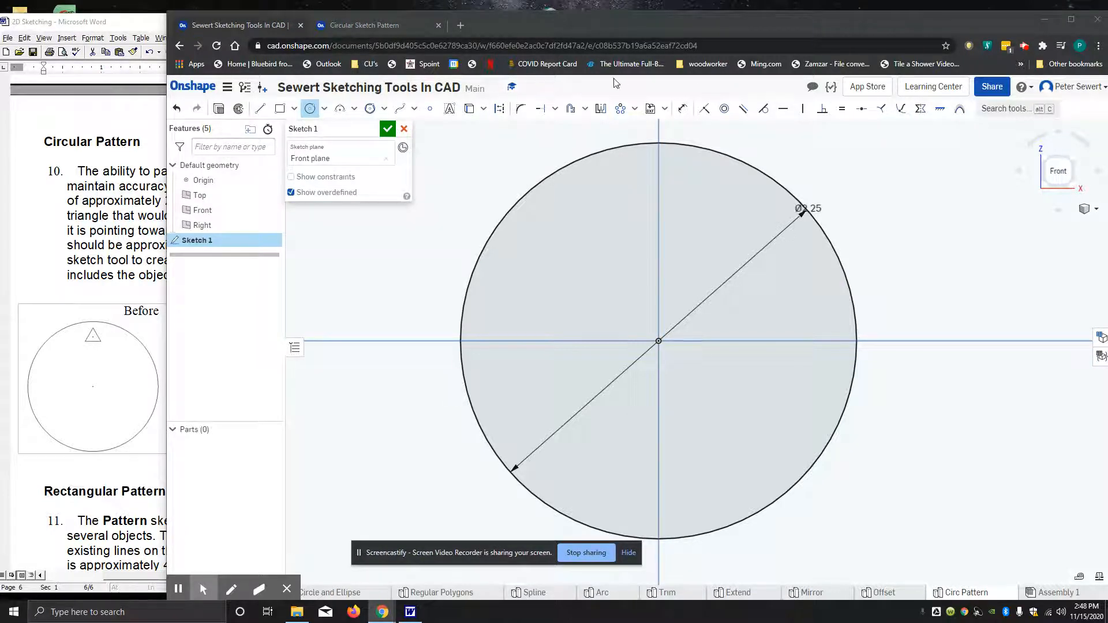
{"action": "left_click", "coordinate": [384, 109]}
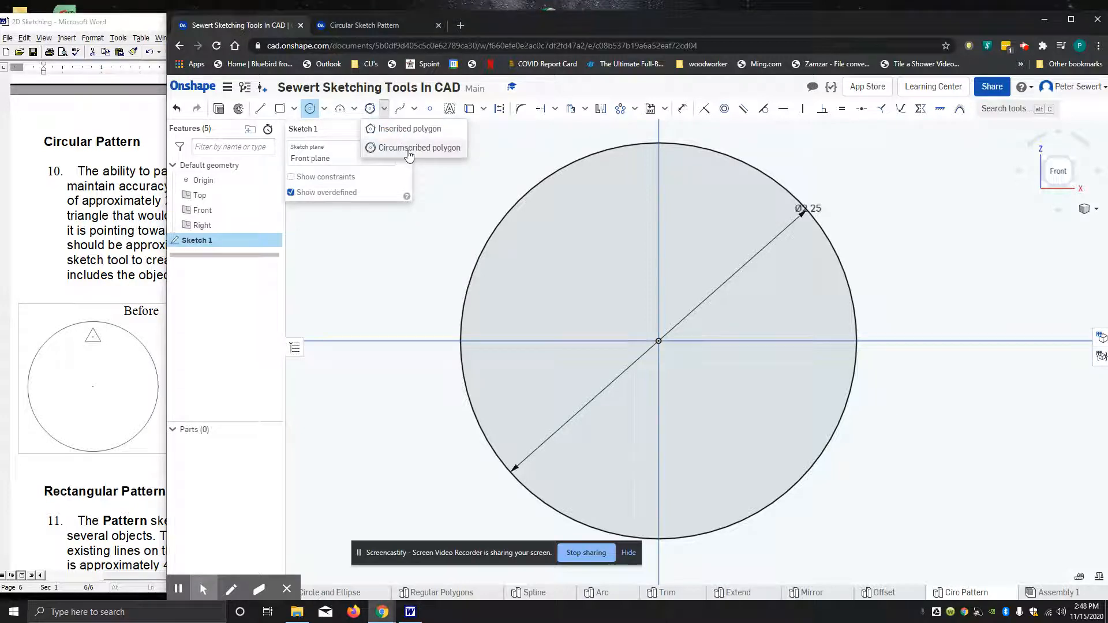
{"action": "left_click", "coordinate": [408, 149]}
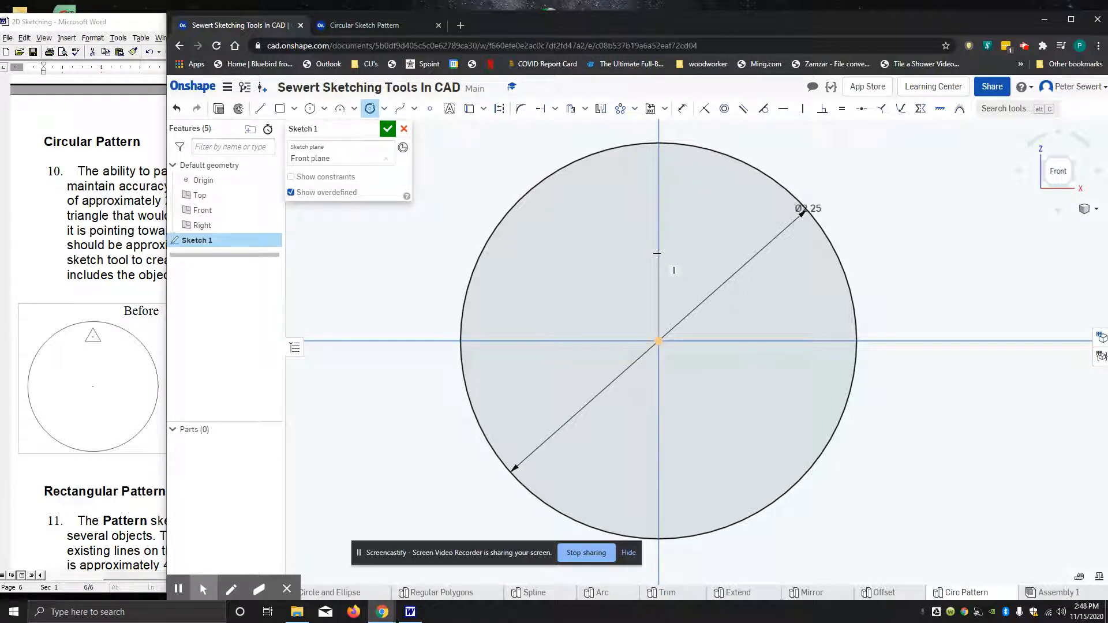
{"action": "left_click", "coordinate": [660, 265]}
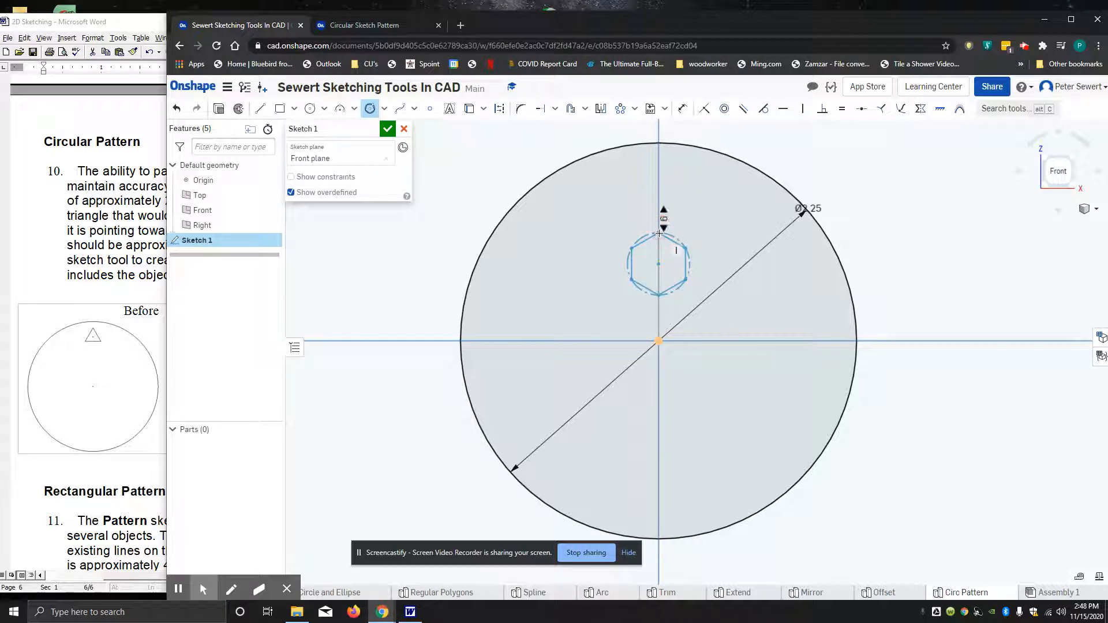
{"action": "key", "text": "Down"}
{"action": "key", "text": "Down"}
{"action": "key", "text": "Down"}
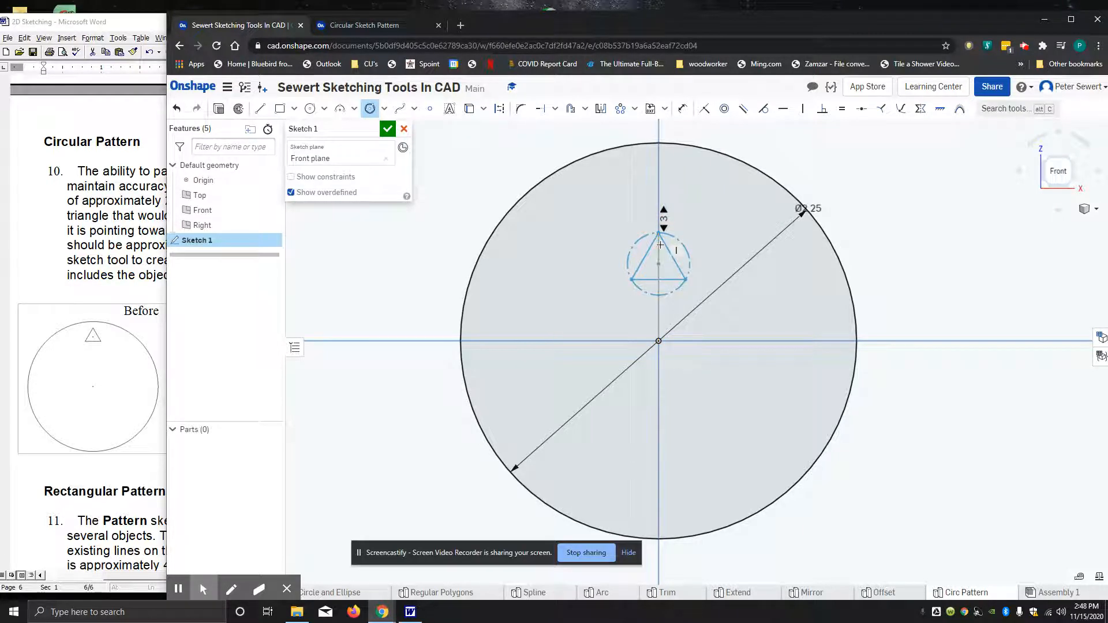
{"action": "left_click", "coordinate": [660, 245]}
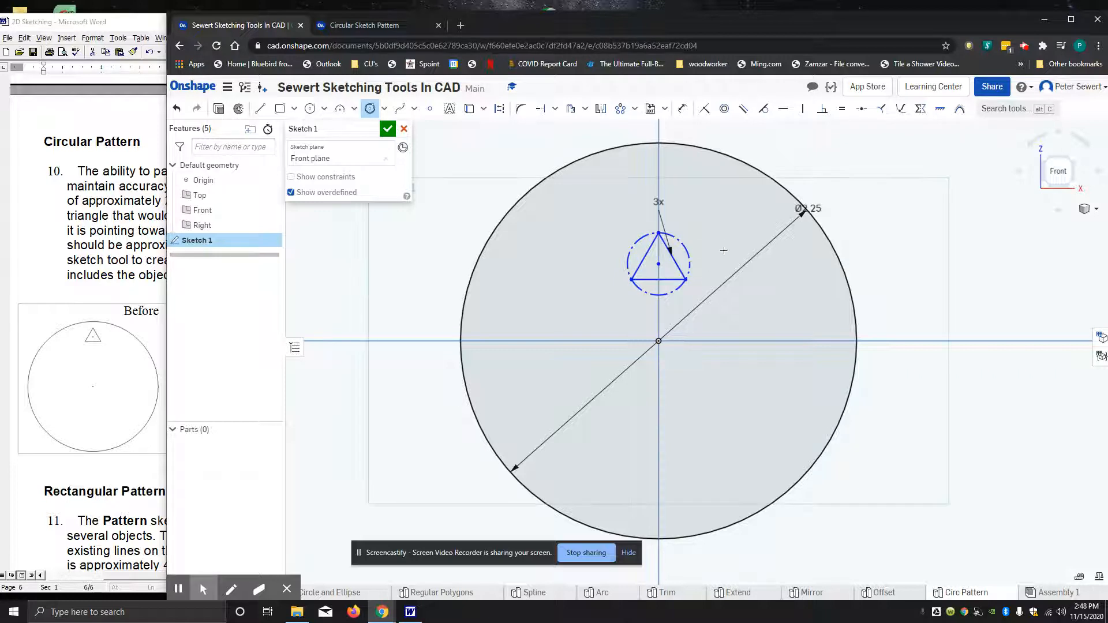
- Dimension the triangle's construction circle to a diameter of 0.25 in
{"action": "key", "text": "u"}
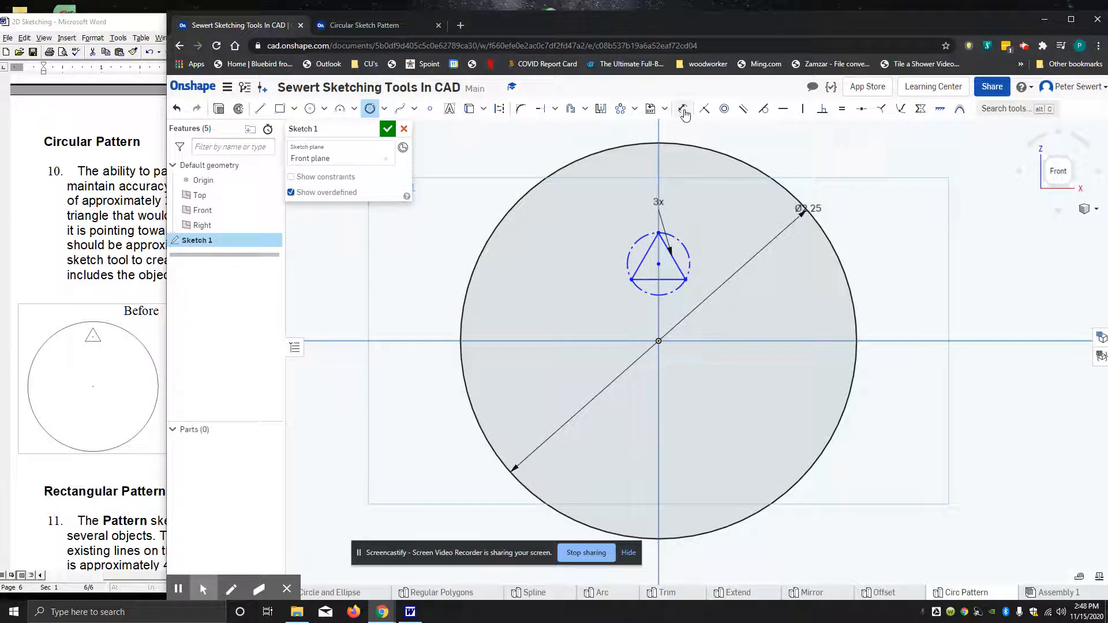
{"action": "key", "text": "d"}
{"action": "left_click", "coordinate": [684, 241]}
{"action": "left_click", "coordinate": [710, 203]}
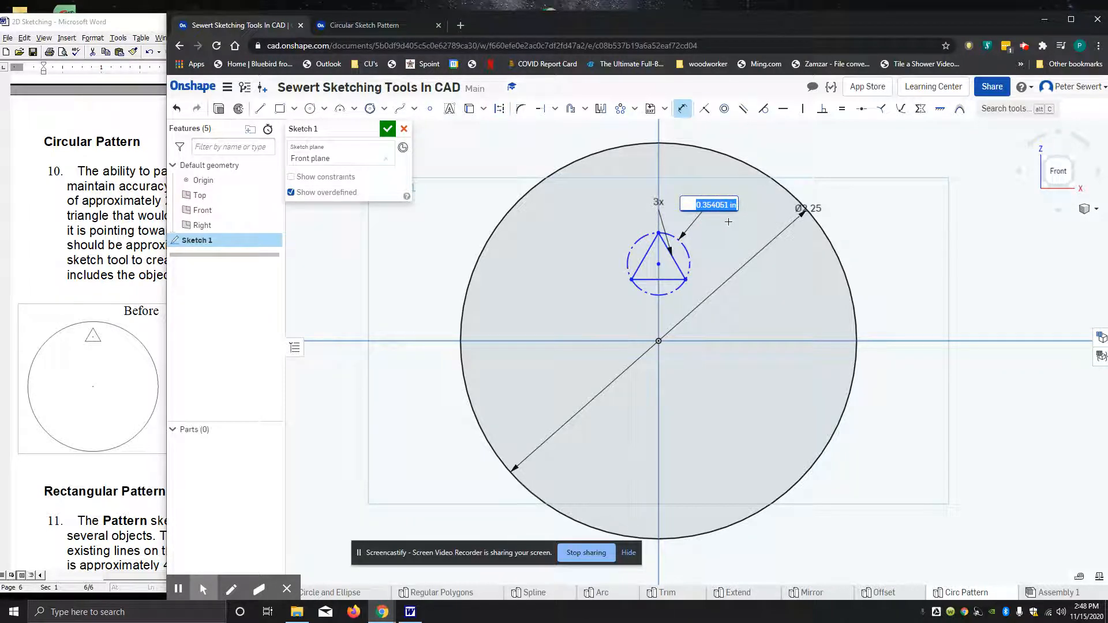
{"action": "type", "text": "0.25"}
{"action": "key", "text": "Return"}
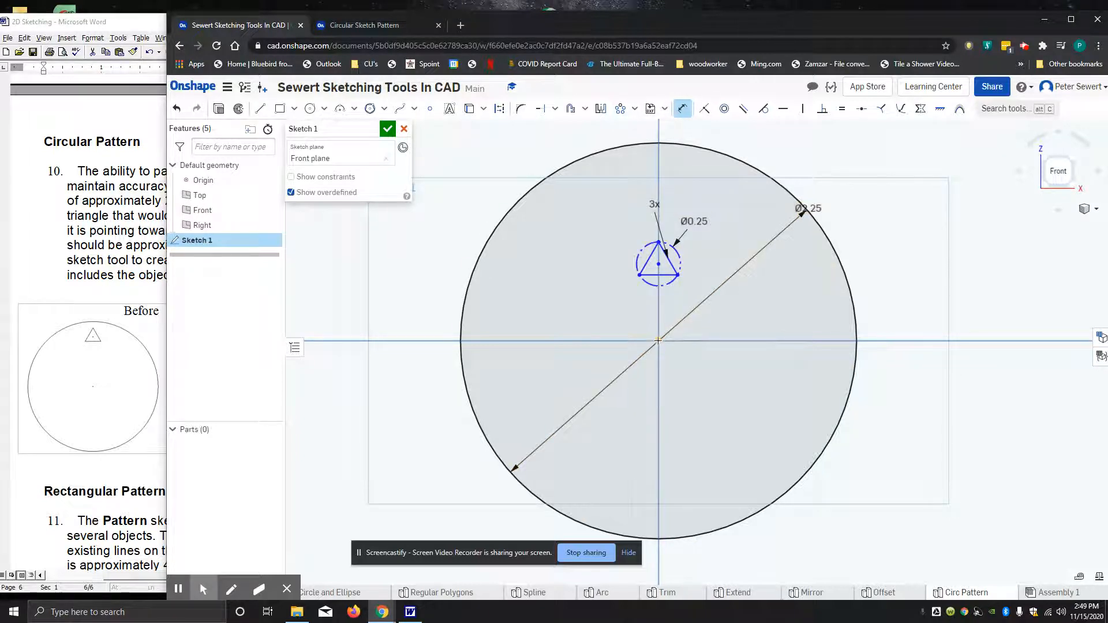
- Dimension the vertical distance from the triangle's center to the origin as 7/8 in
{"action": "key", "text": "d"}
{"action": "left_click", "coordinate": [659, 264]}
{"action": "left_click", "coordinate": [659, 341]}
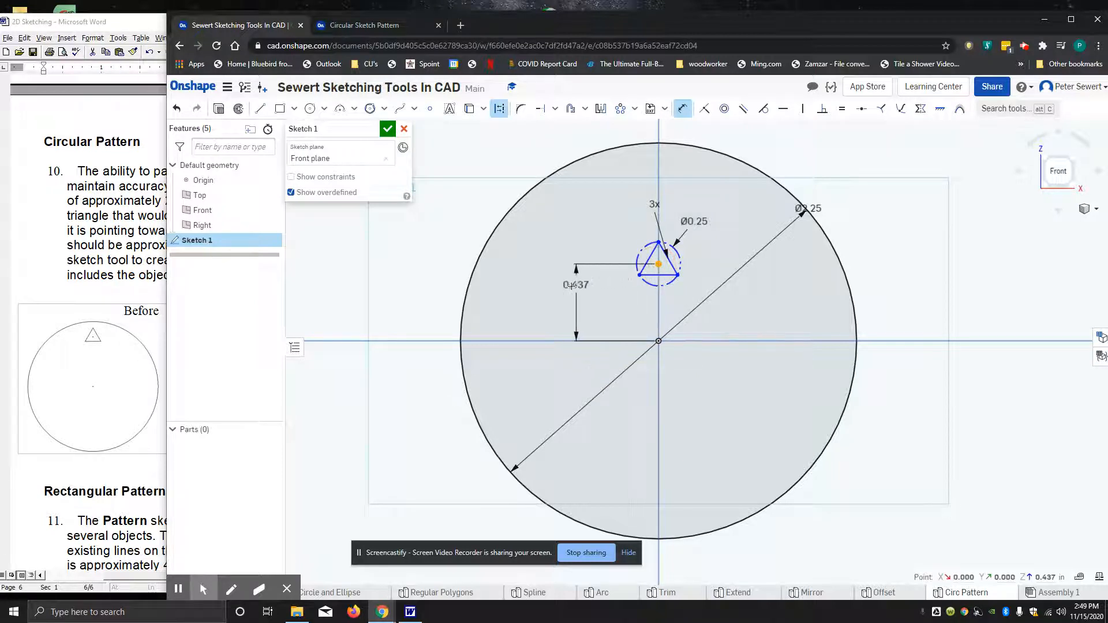
{"action": "left_click", "coordinate": [566, 297]}
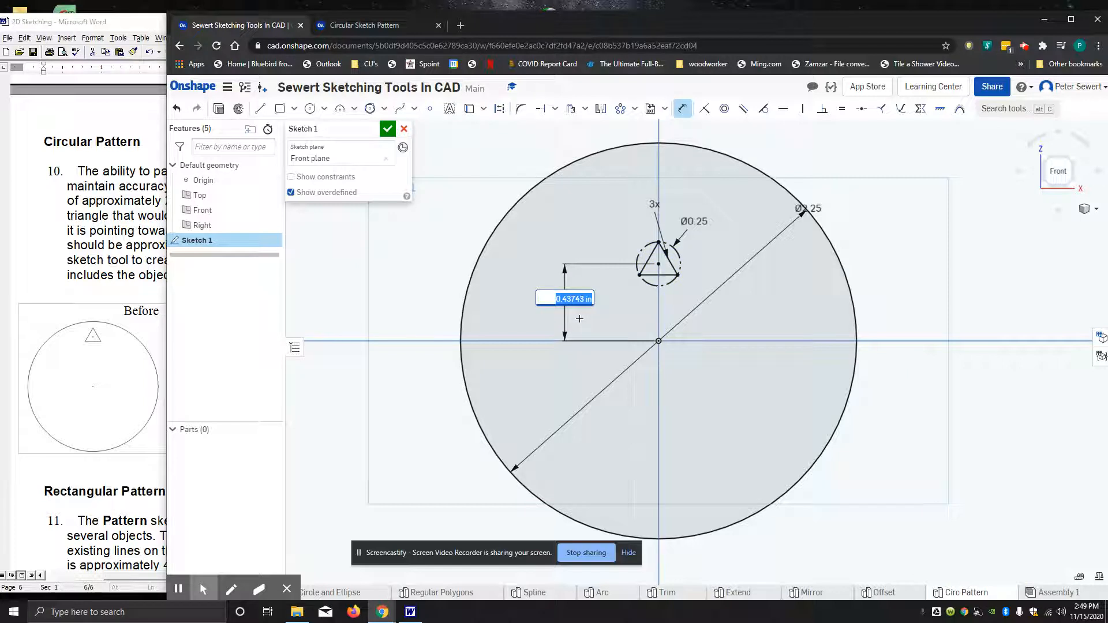
{"action": "type", "text": "7/8"}
{"action": "key", "text": "Return"}
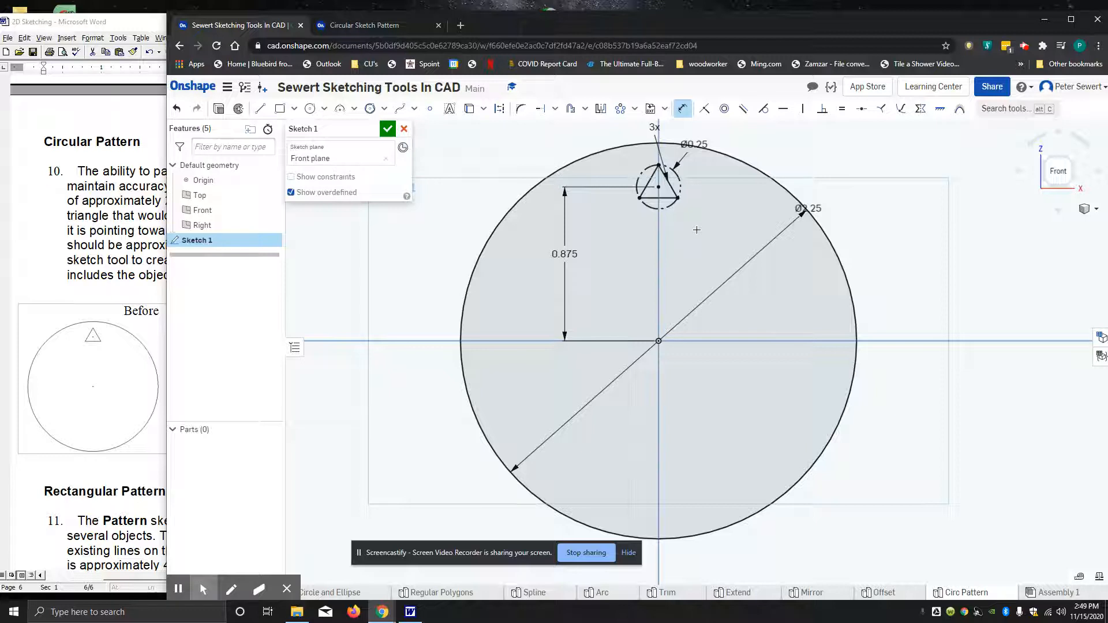
{"action": "left_click", "coordinate": [634, 108]}
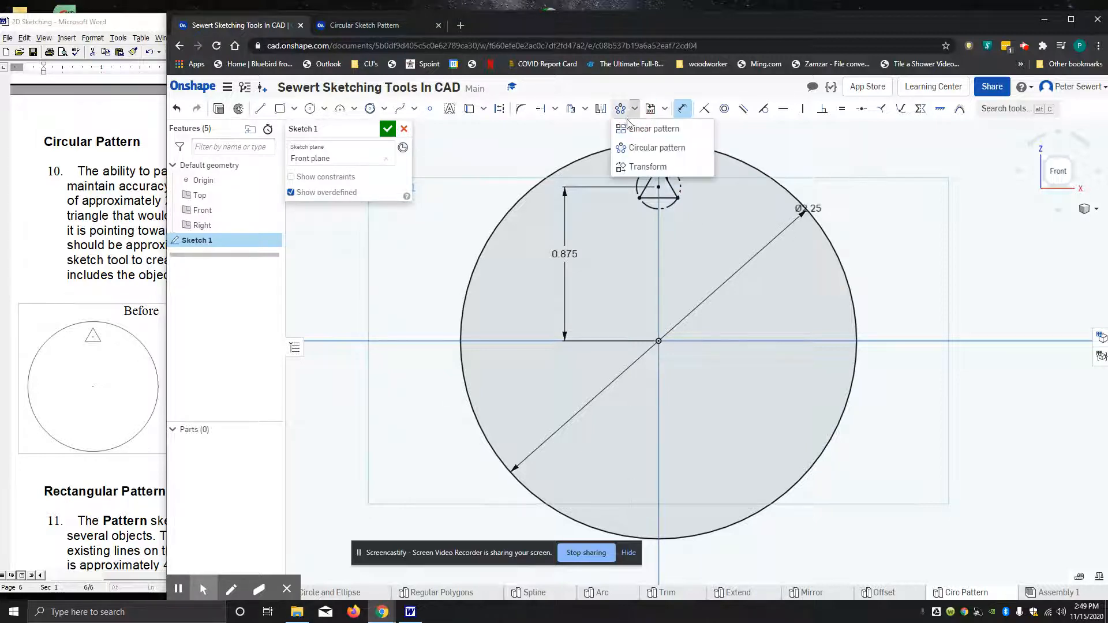
{"action": "left_click", "coordinate": [661, 131]}
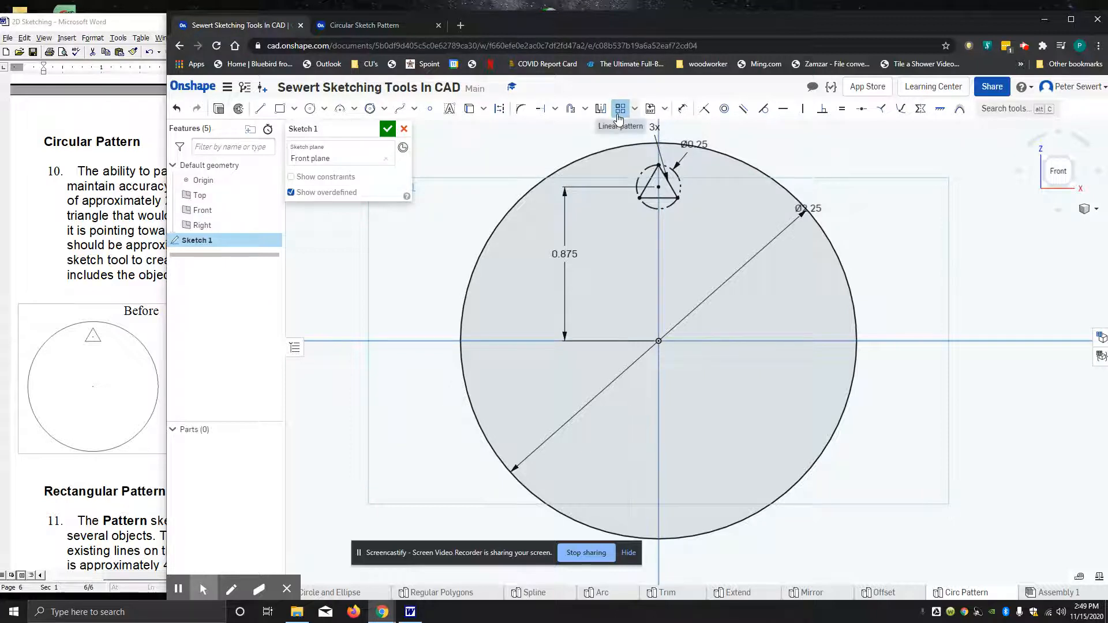
{"action": "left_click", "coordinate": [635, 110]}
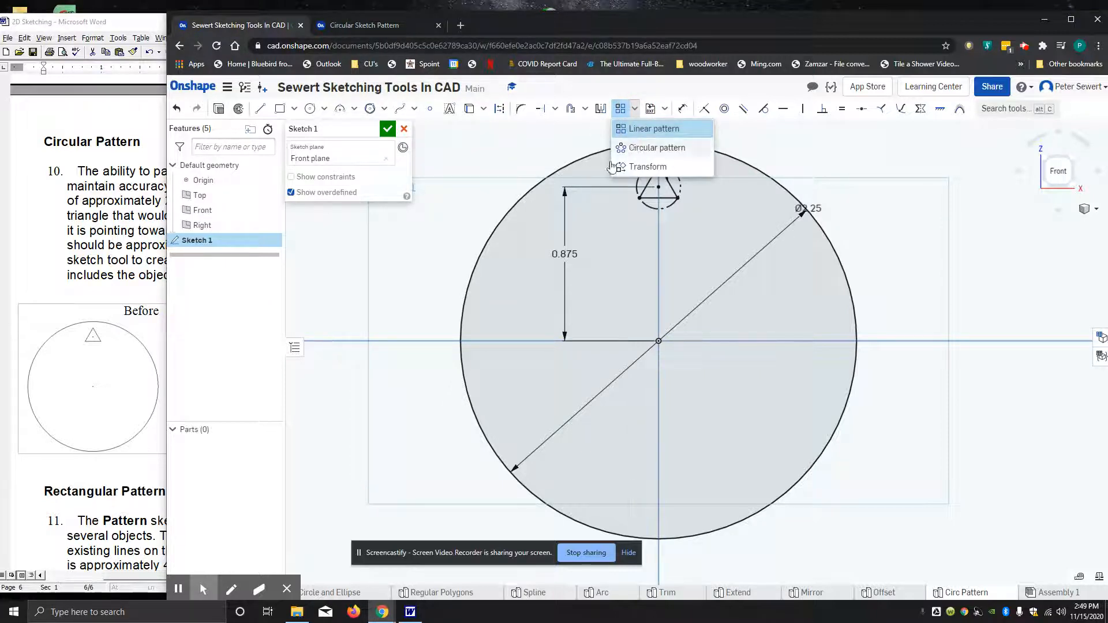
{"action": "left_click", "coordinate": [657, 148]}
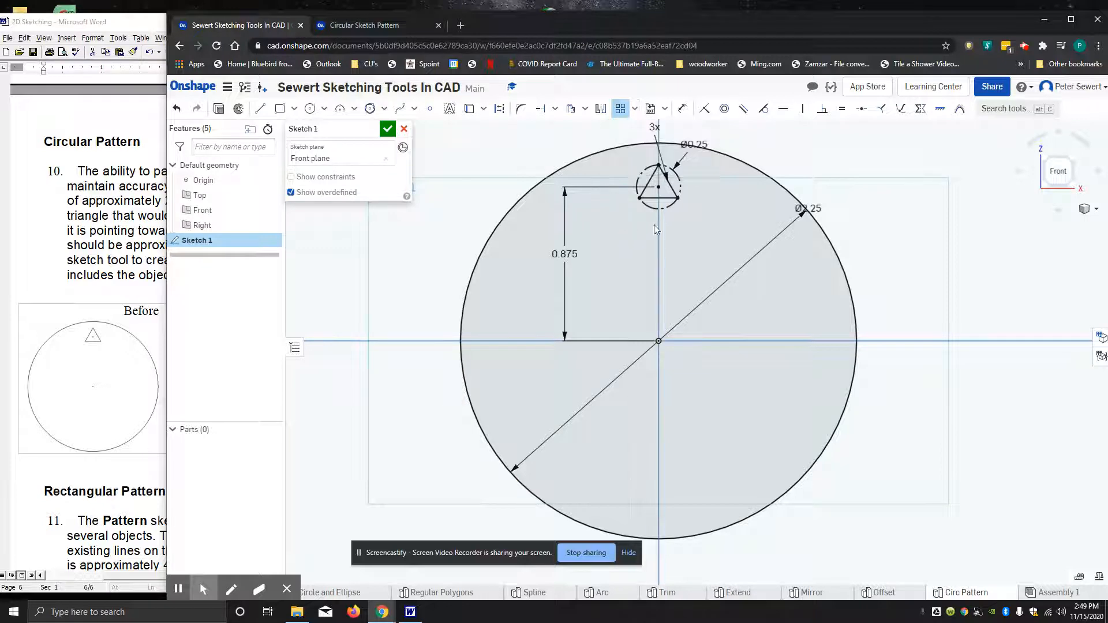
{"action": "left_click", "coordinate": [670, 184]}
{"action": "left_click", "coordinate": [665, 198]}
{"action": "left_click", "coordinate": [648, 181]}
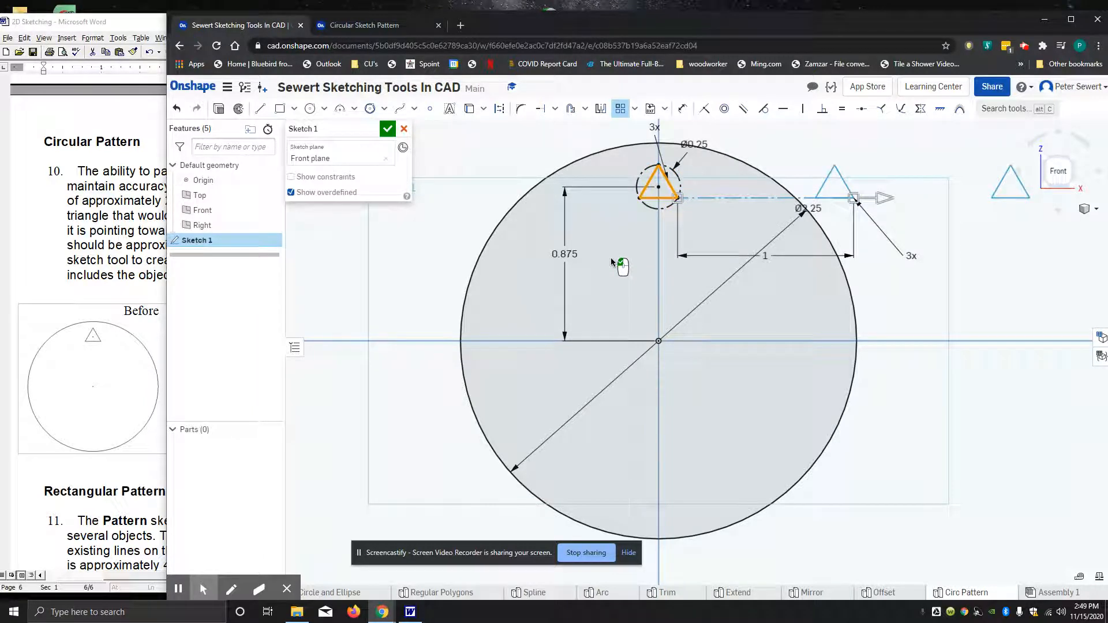
- Start a circular sketch pattern of the triangle's three sides around the center of the large circle
{"action": "left_click", "coordinate": [635, 109]}
{"action": "left_click", "coordinate": [657, 148]}
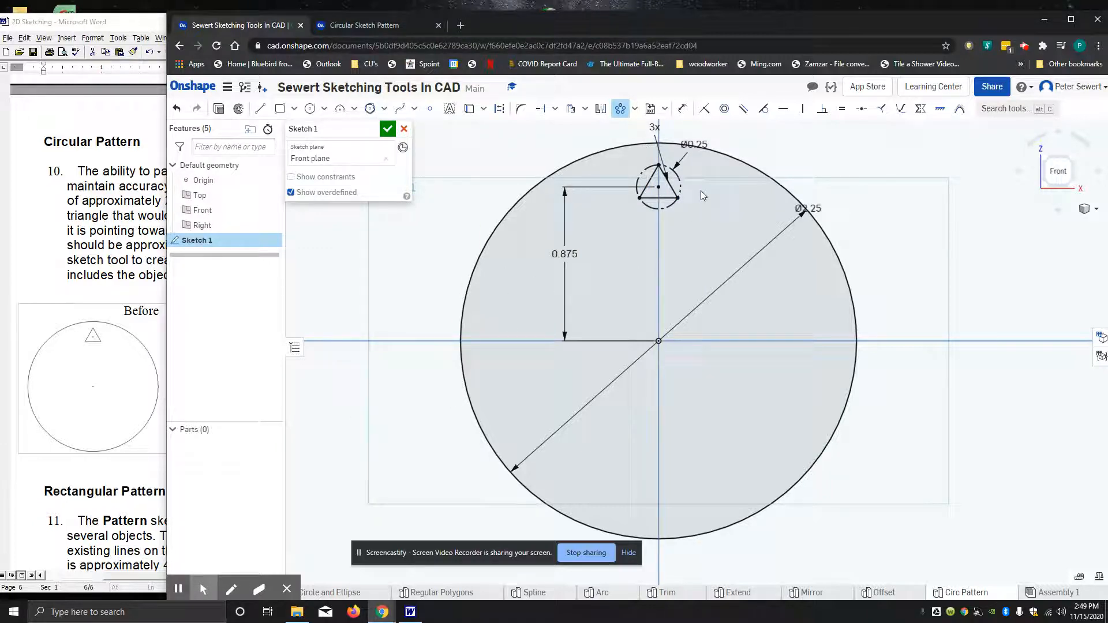
{"action": "left_click", "coordinate": [668, 199]}
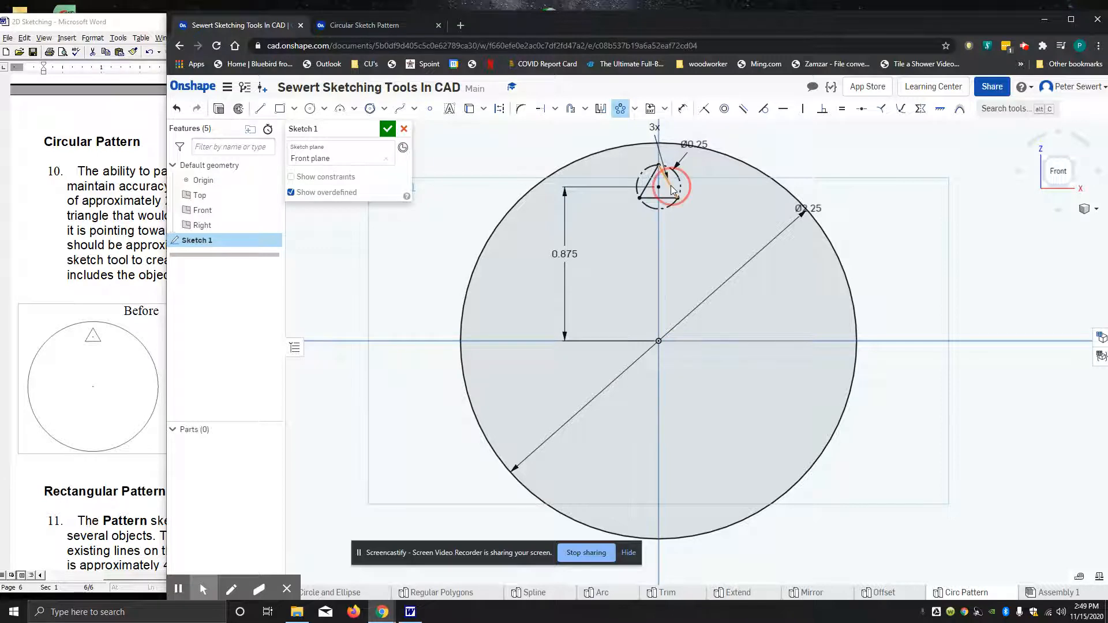
{"action": "left_click", "coordinate": [667, 198]}
{"action": "left_click", "coordinate": [647, 183]}
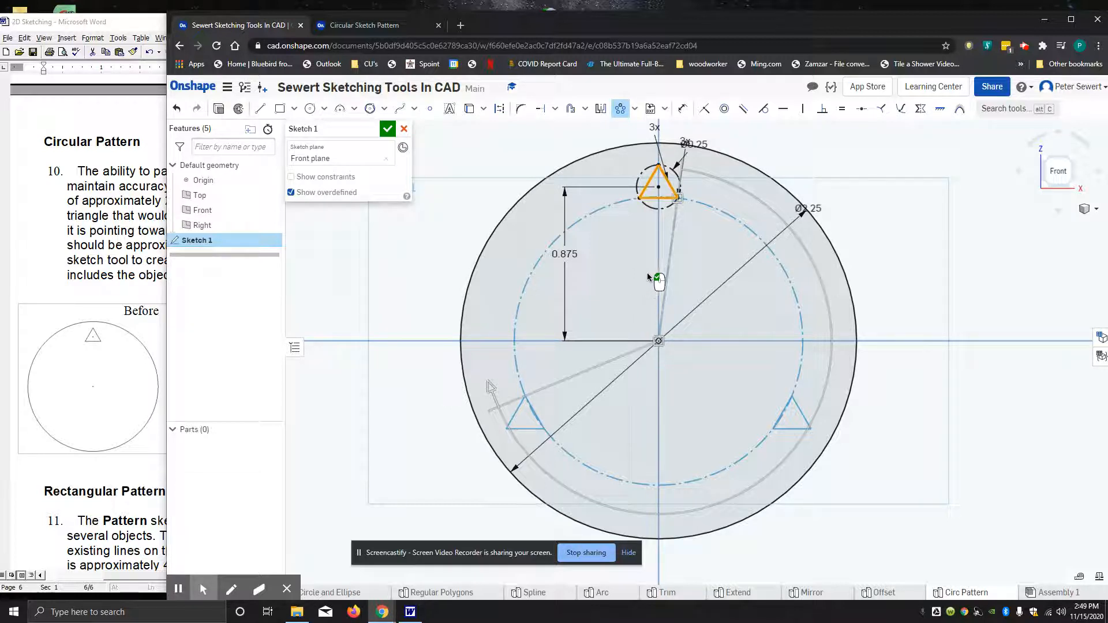
{"action": "left_click", "coordinate": [665, 285]}
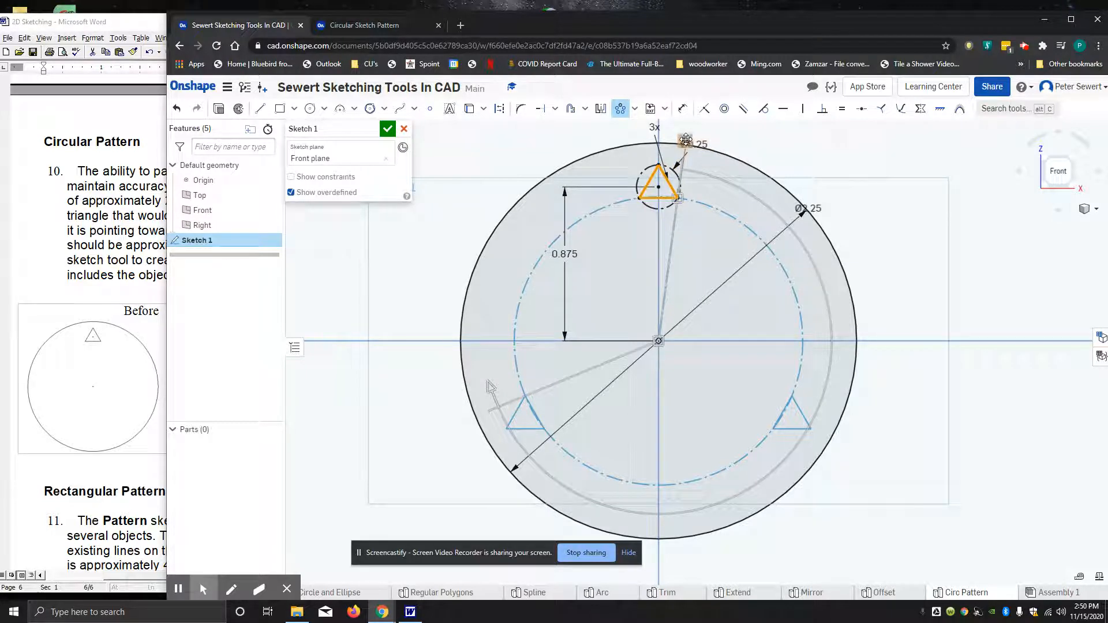
- Set the circular pattern to 12 instances, apply it and finish the sketch
{"action": "double_click", "coordinate": [686, 140]}
{"action": "type", "text": "12"}
{"action": "key", "text": "Return"}
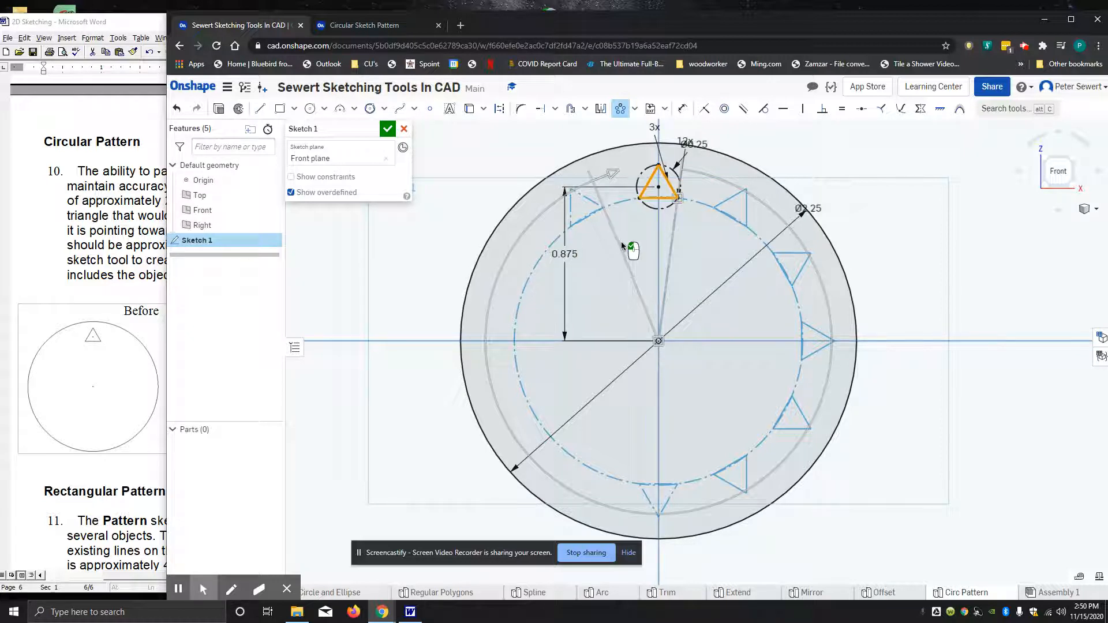
{"action": "left_click", "coordinate": [850, 227]}
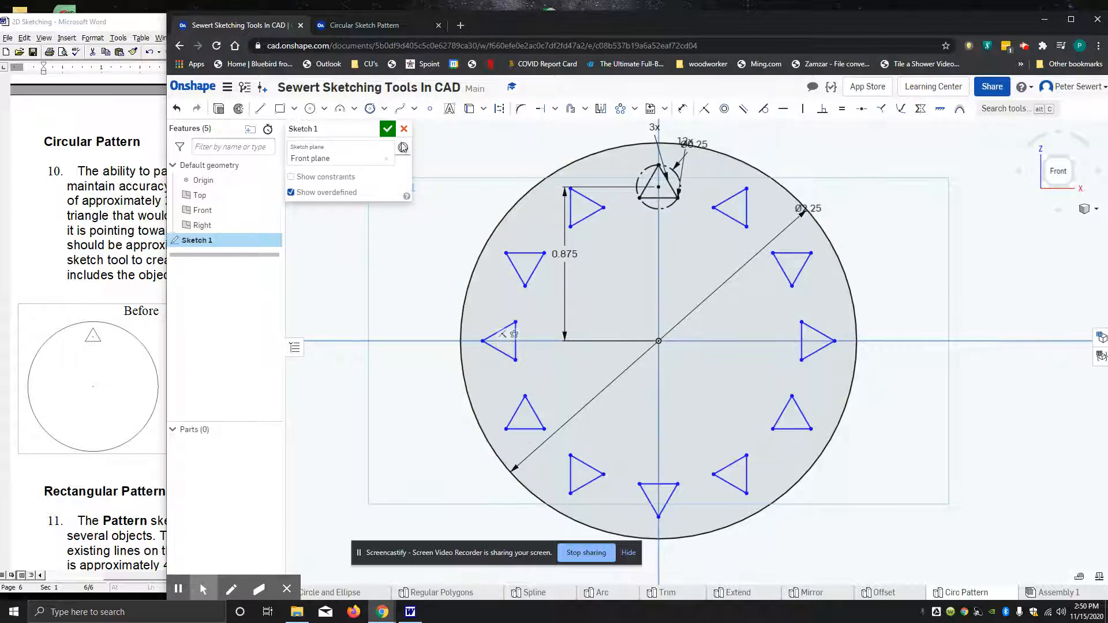
{"action": "left_click", "coordinate": [388, 129]}
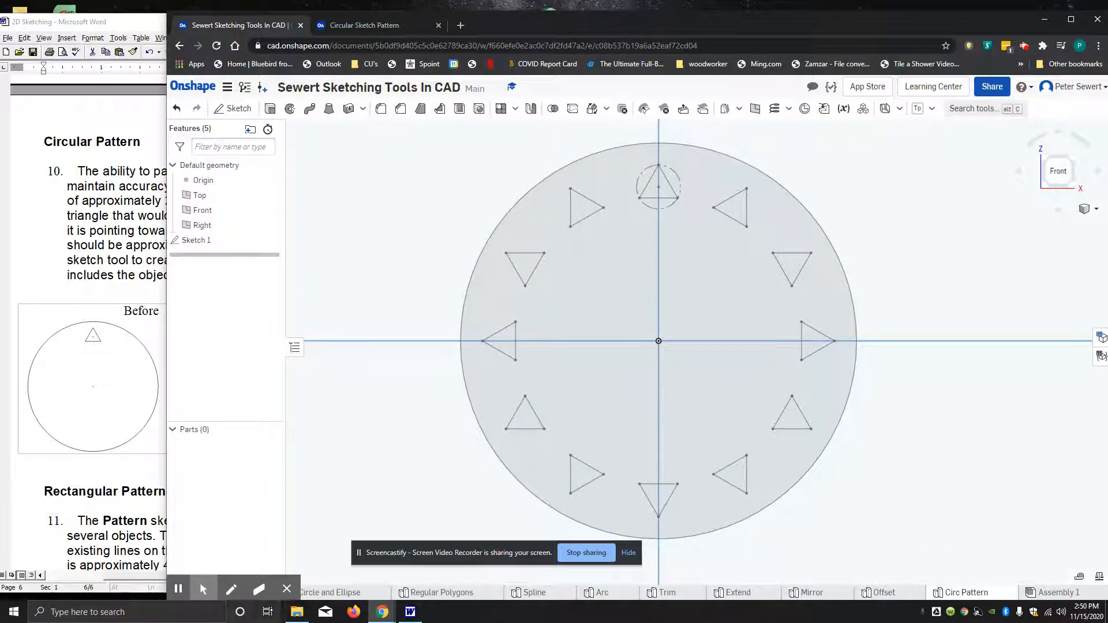
- Create a new Part Studio and rename it "Rect Pattern"
{"action": "left_click", "coordinate": [197, 595]}
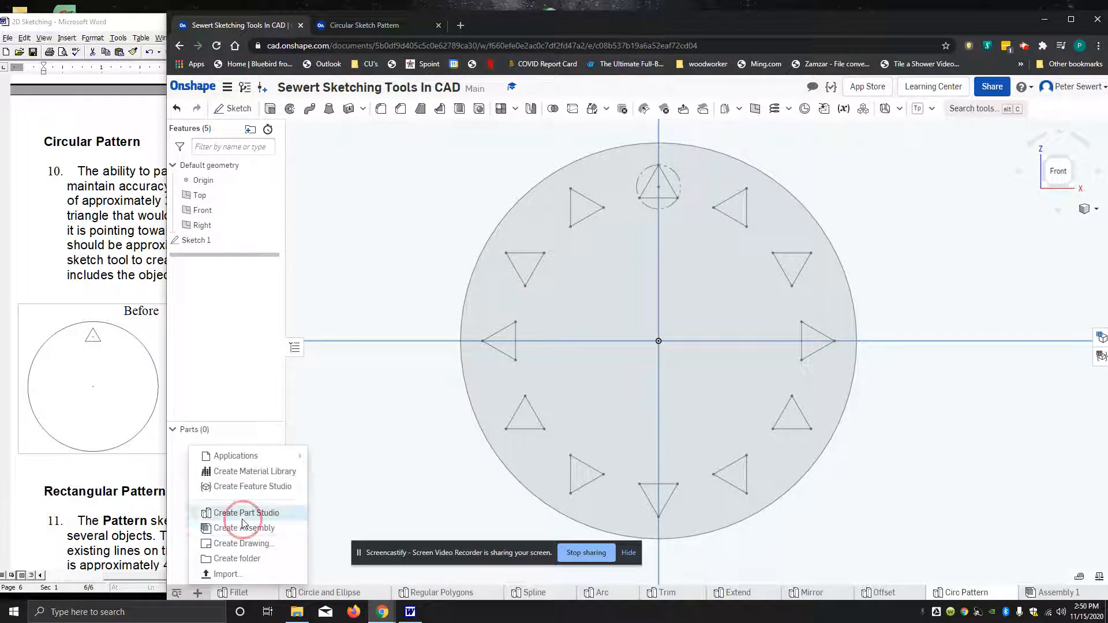
{"action": "left_click", "coordinate": [244, 515]}
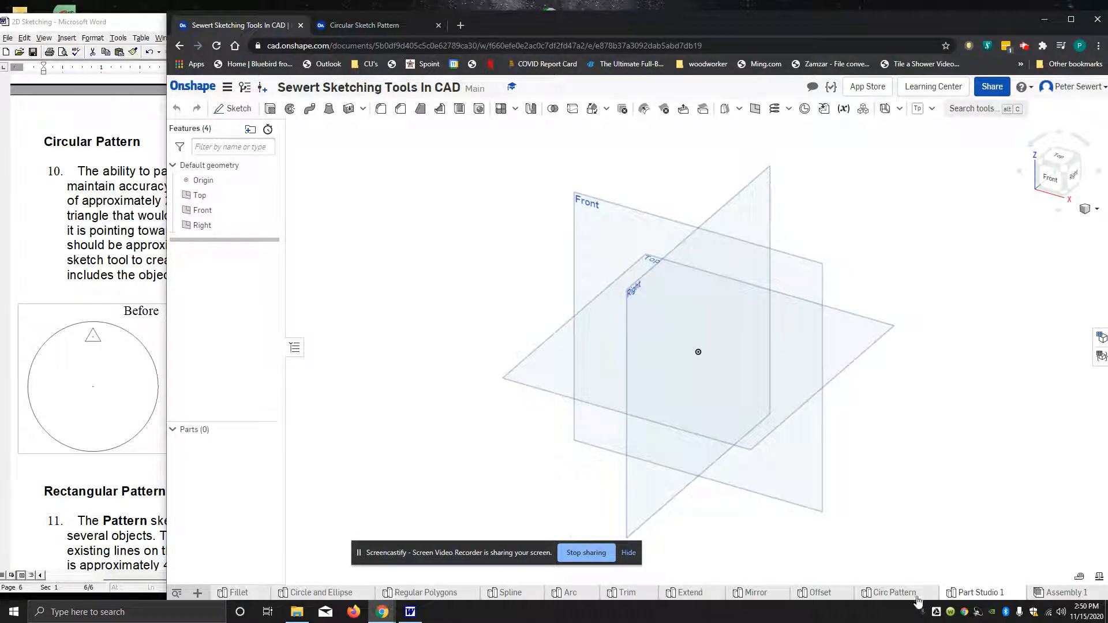
{"action": "right_click", "coordinate": [977, 593]}
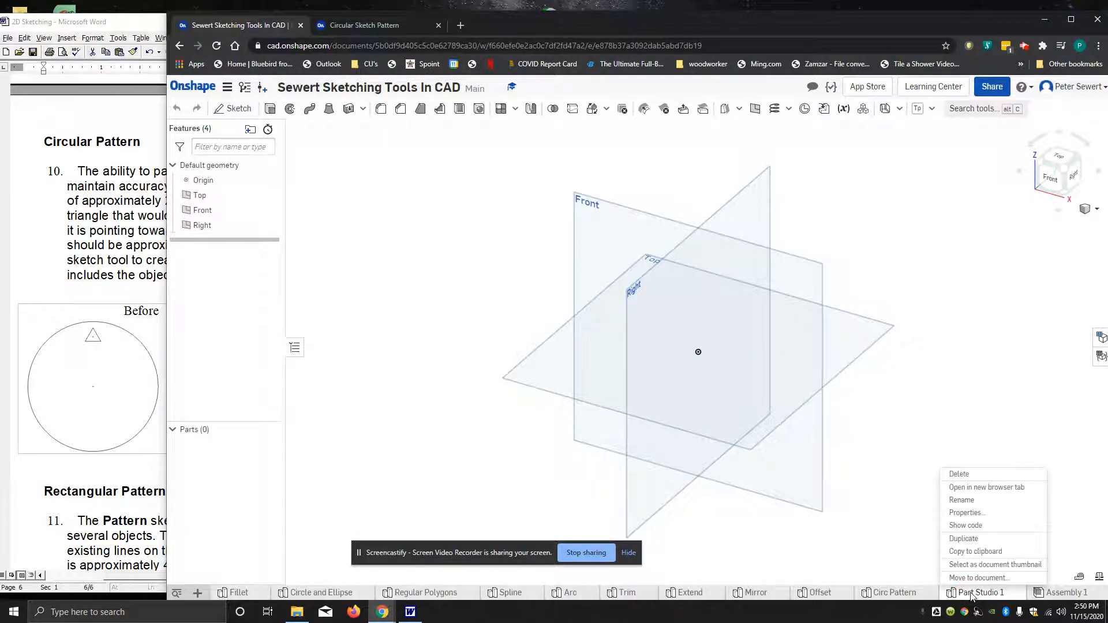
{"action": "left_click", "coordinate": [983, 502]}
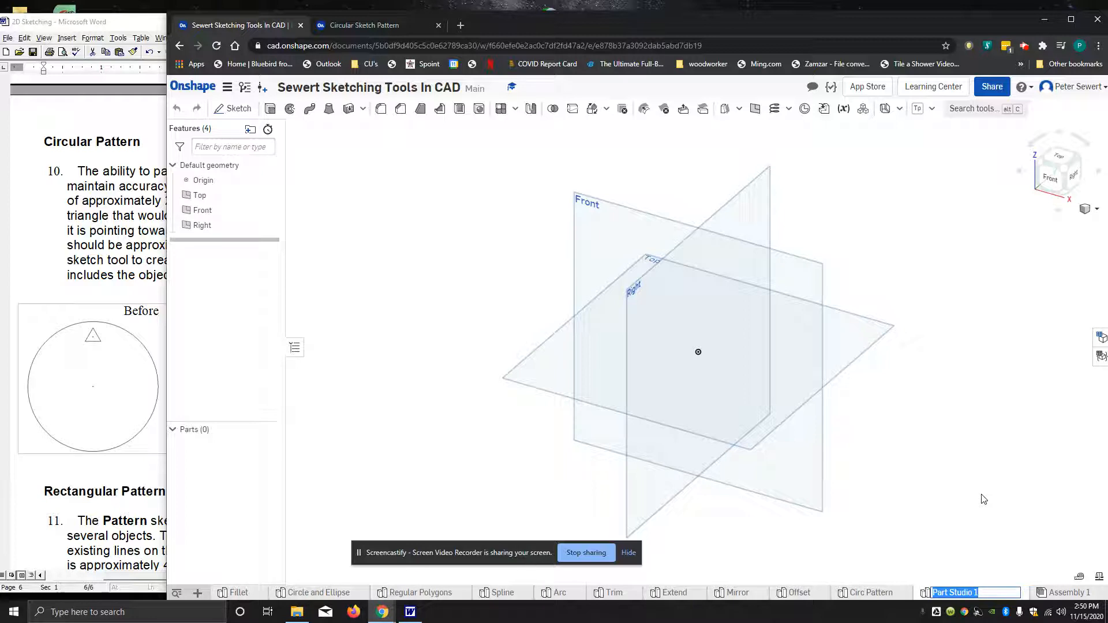
{"action": "type", "text": "Rect Patt\\"}
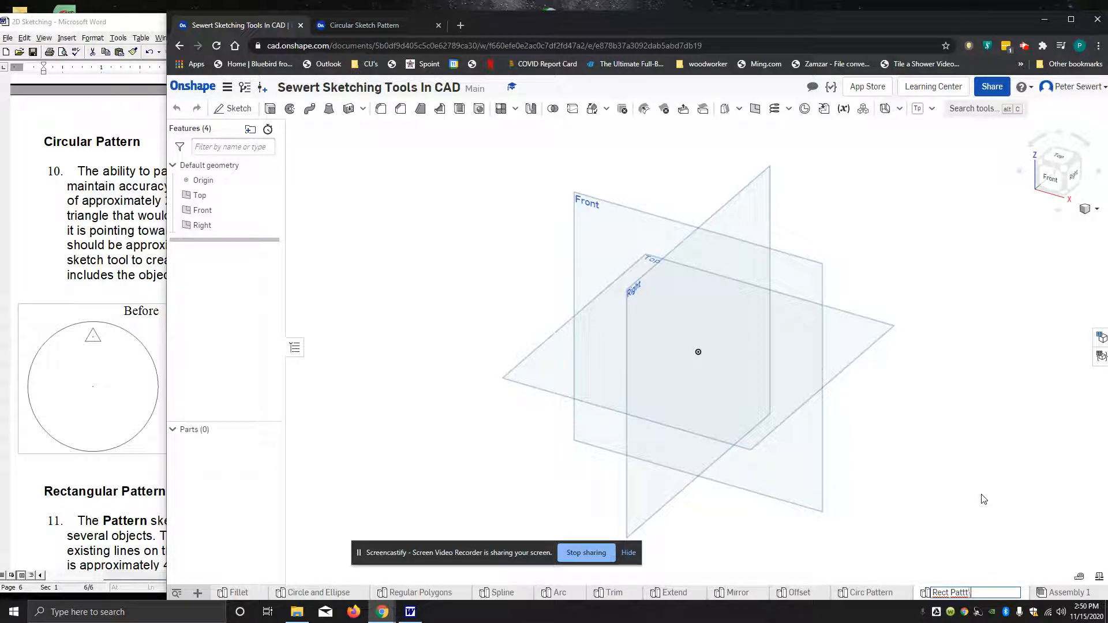
{"action": "key", "text": "BackSpace"}
{"action": "type", "text": "ren"}
{"action": "type", "text": "er"}
{"action": "type", "text": "n"}
{"action": "left_click", "coordinate": [983, 550]}
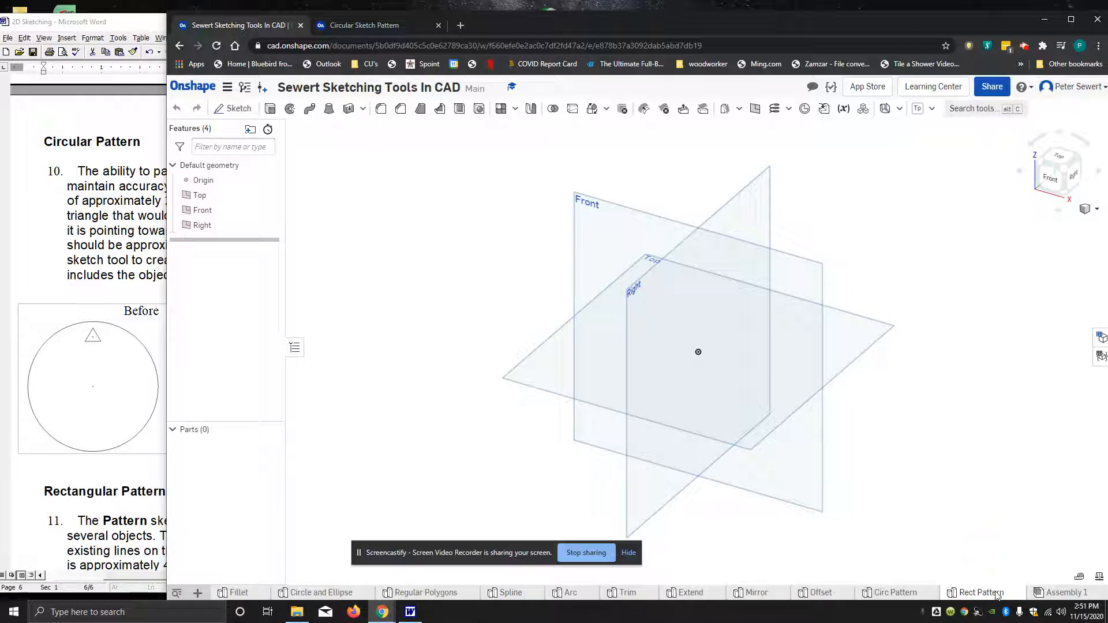